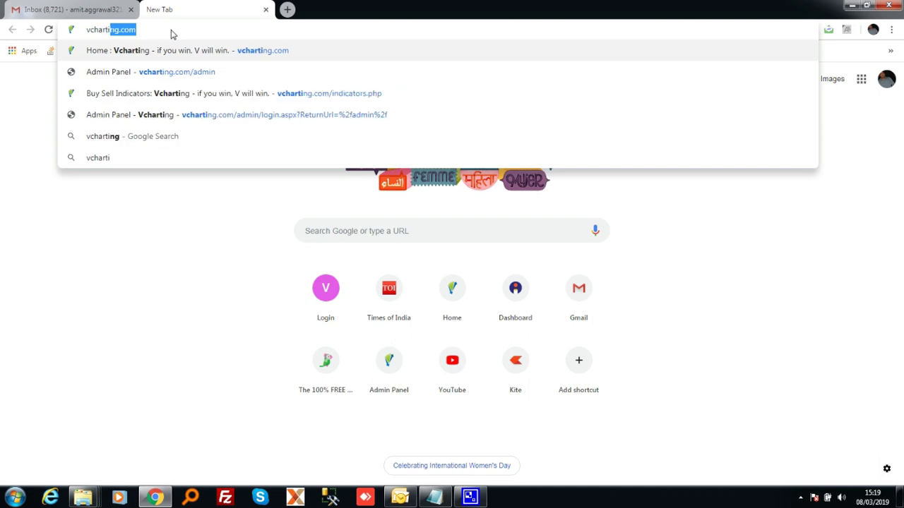
Load vcharting.com, open the Real Time MT4 Charts details page, and scroll to its For Demo section
key("Return")
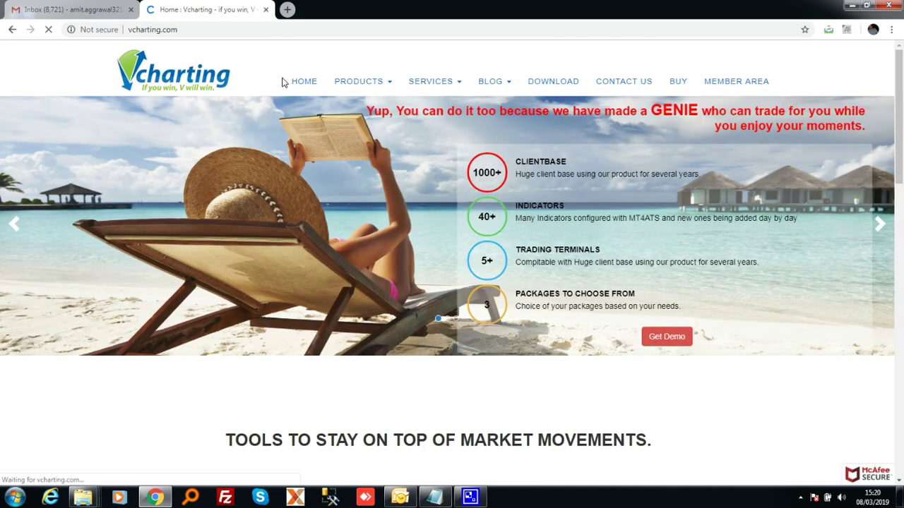
mouse_move(359, 81)
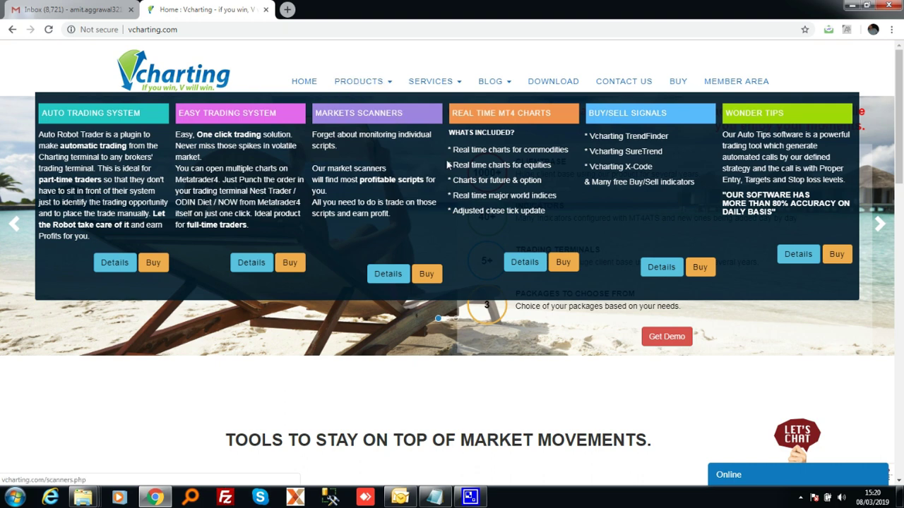
left_click(525, 261)
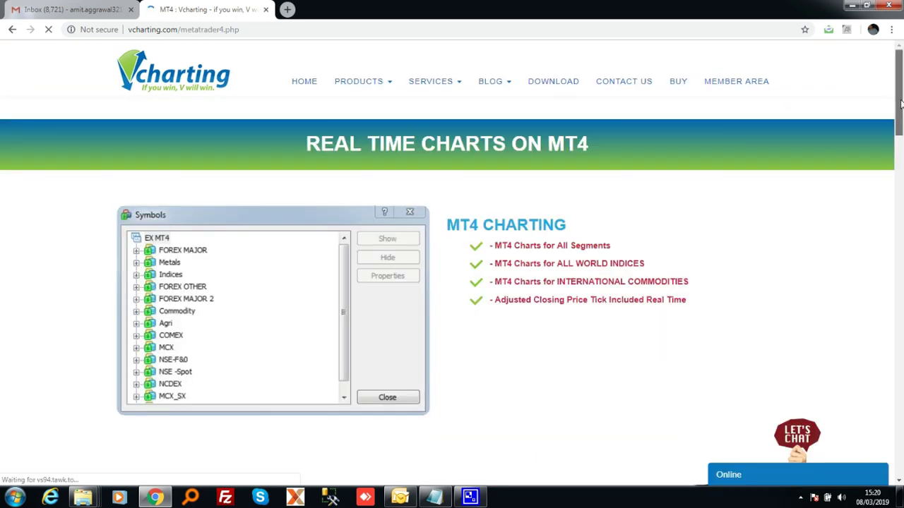
left_click_drag(901, 104, 901, 245)
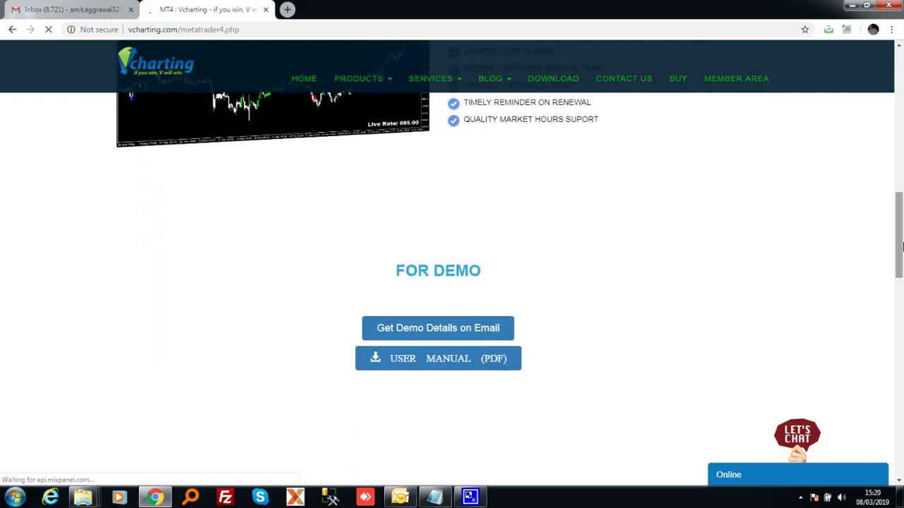
Open the Get Demo Details on Email form and enter the requester's full name
left_click(431, 331)
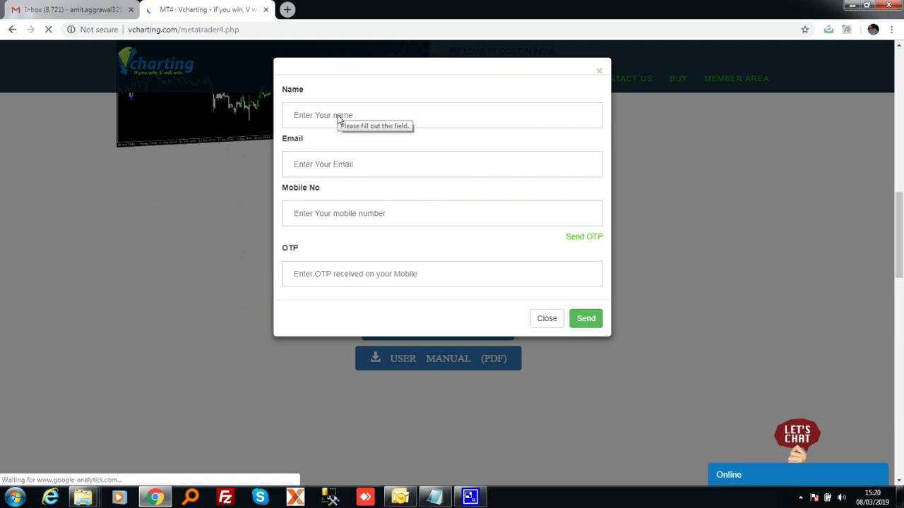
left_click(337, 118)
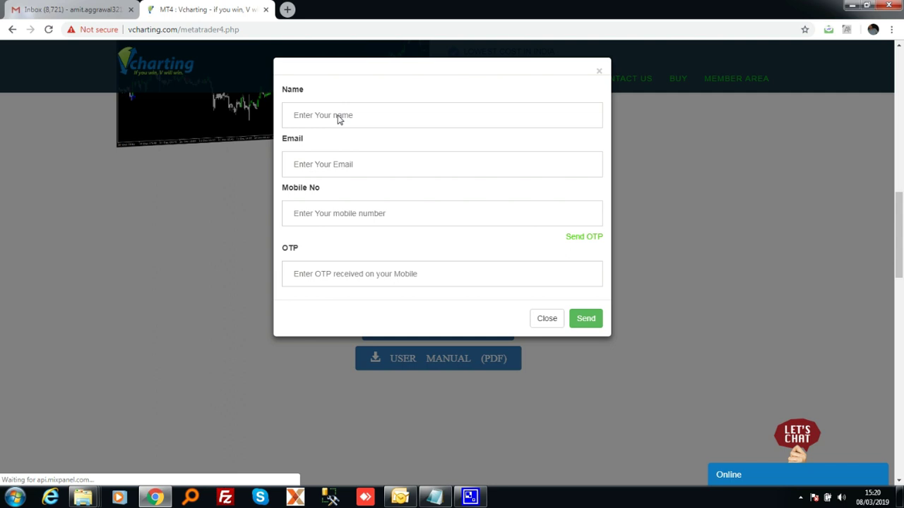
left_click(337, 118)
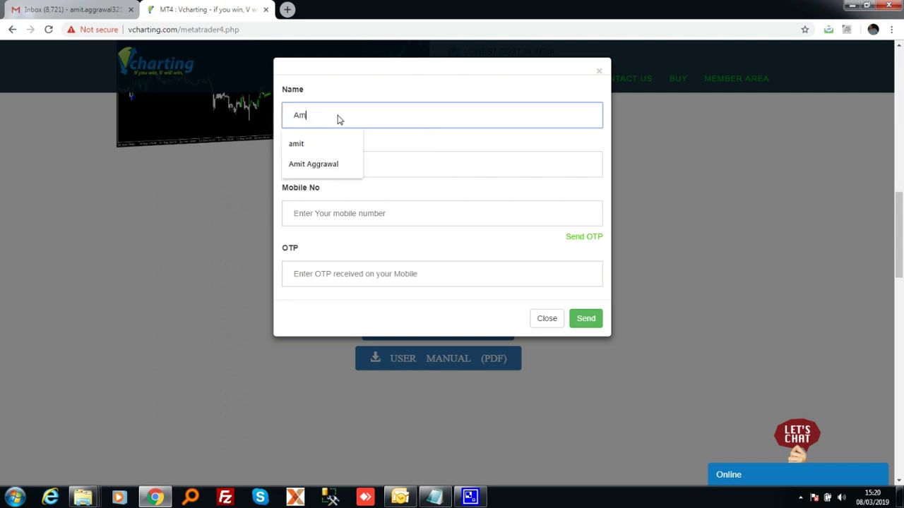
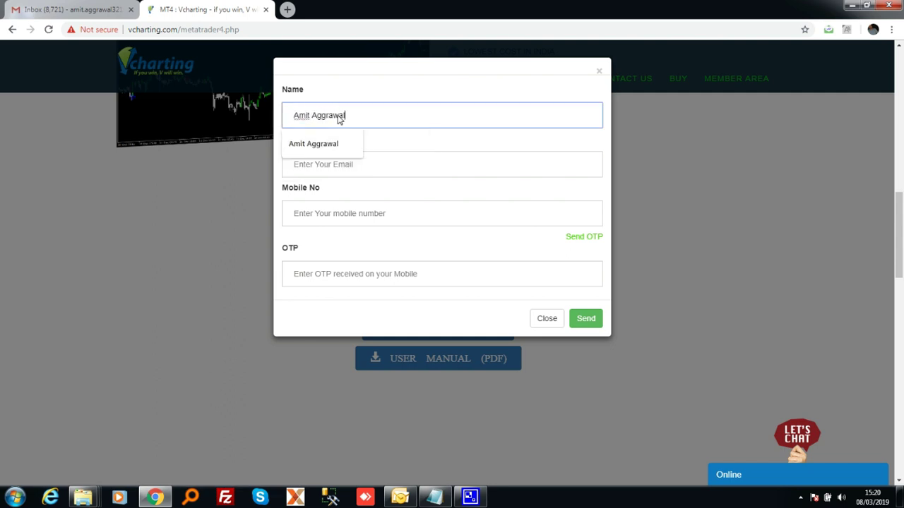
Fill in the requester's e-mail from the autofill suggestion and enter their mobile number
left_click(393, 175)
type("amit")
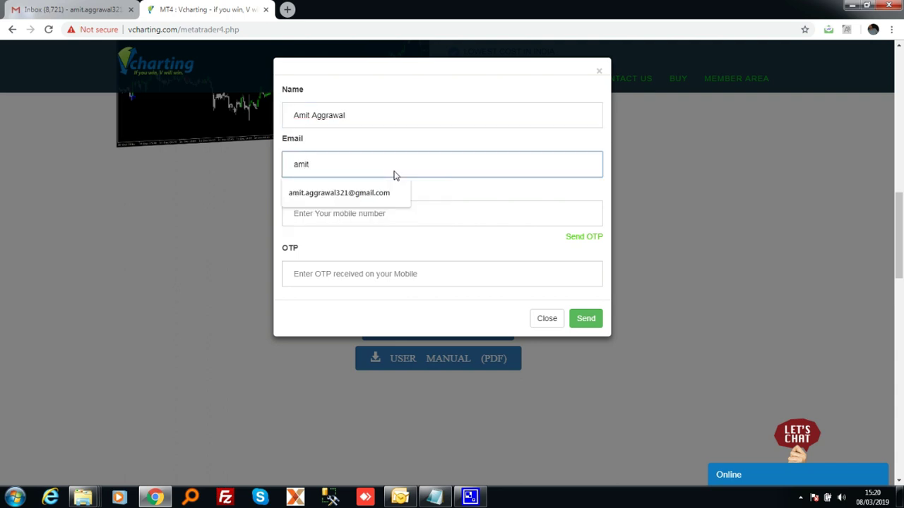
key("Down")
key("Tab")
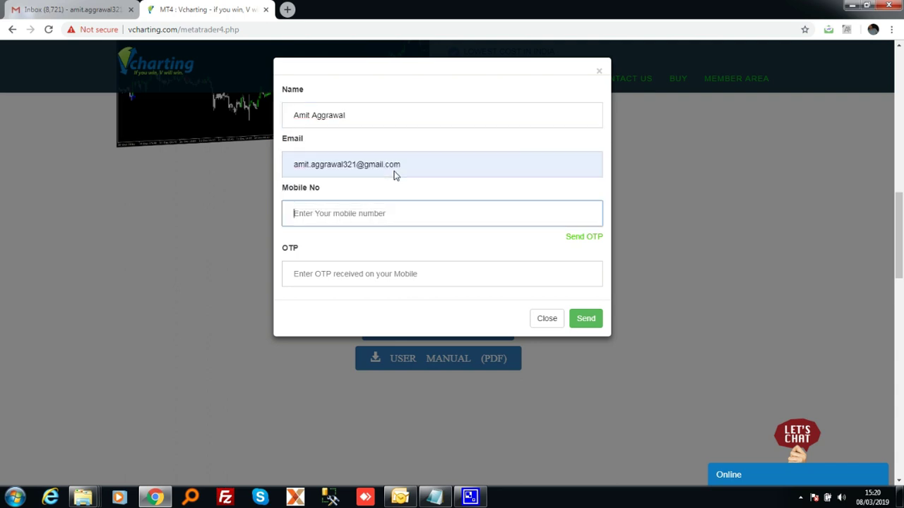
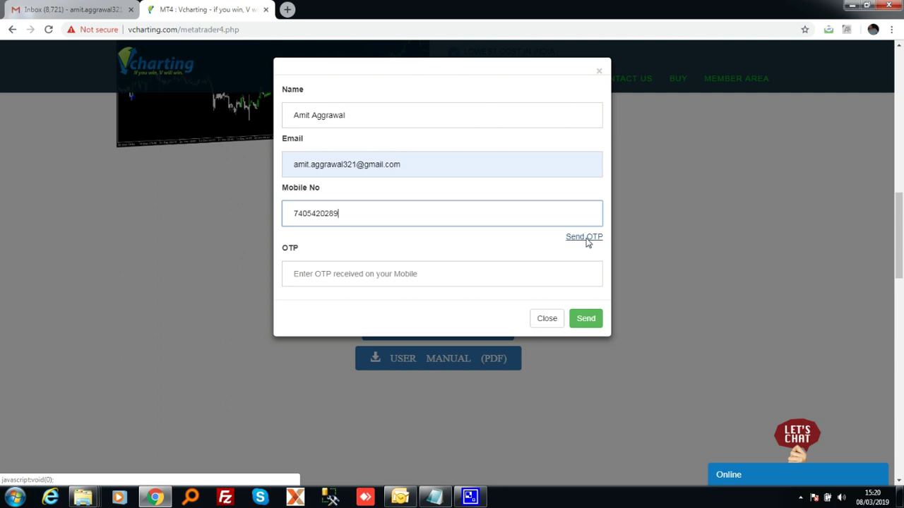
Request an OTP for the mobile number, enter the received verification code, and send the demo request
left_click(585, 240)
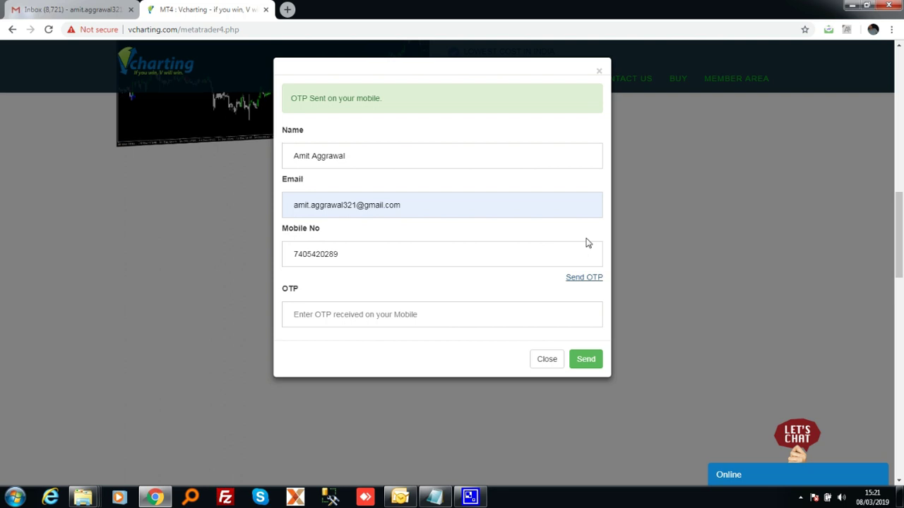
left_click(439, 319)
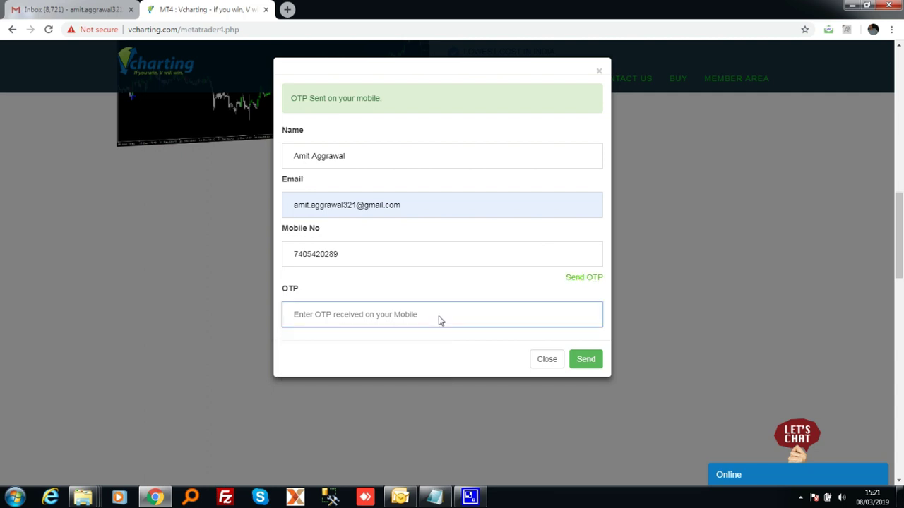
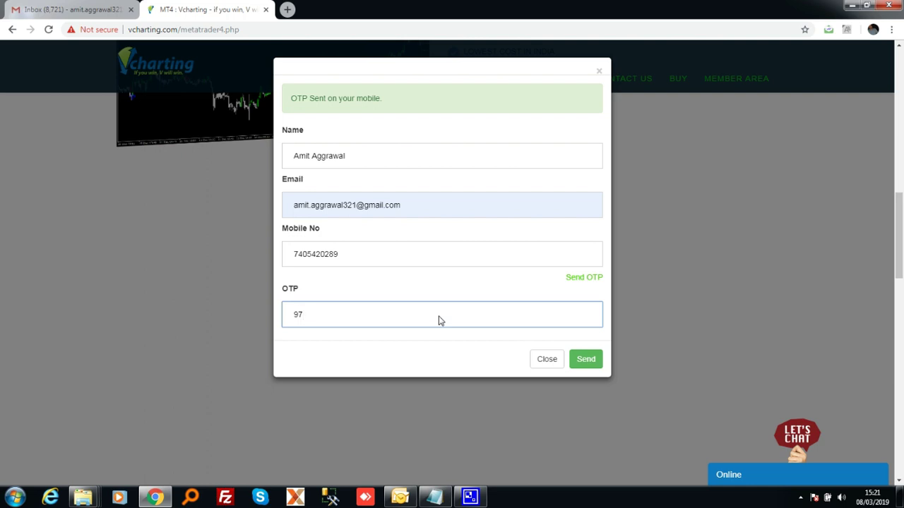
left_click(572, 356)
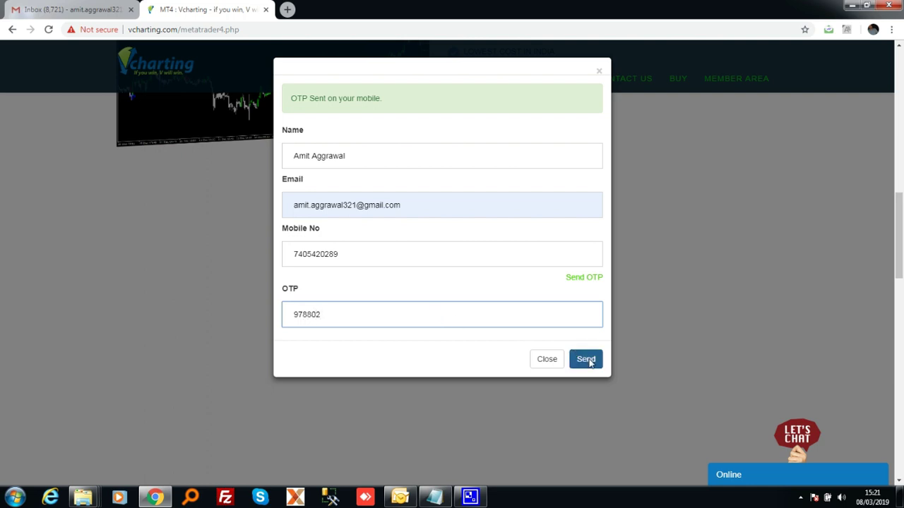
left_click(587, 360)
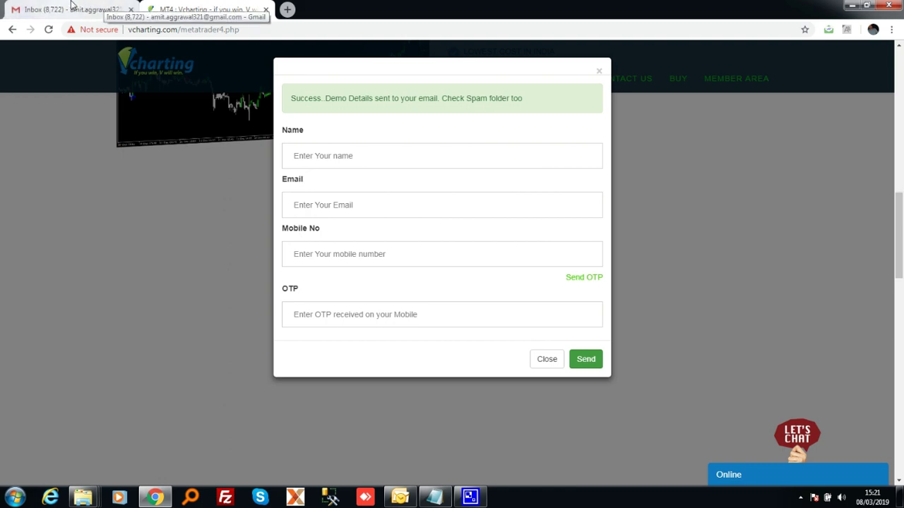
In Gmail, open the Credentials for Demo ID email and download the MetaTrader4 installer it links to
left_click(71, 5)
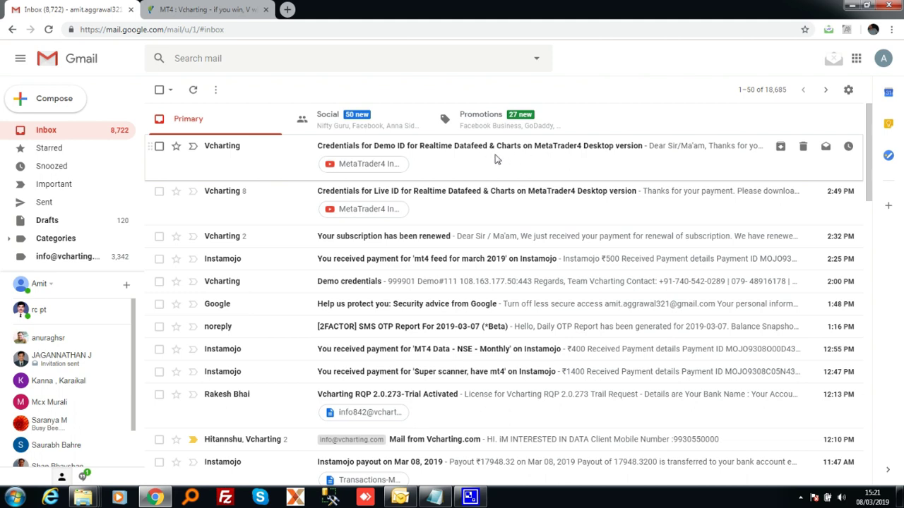
left_click(494, 160)
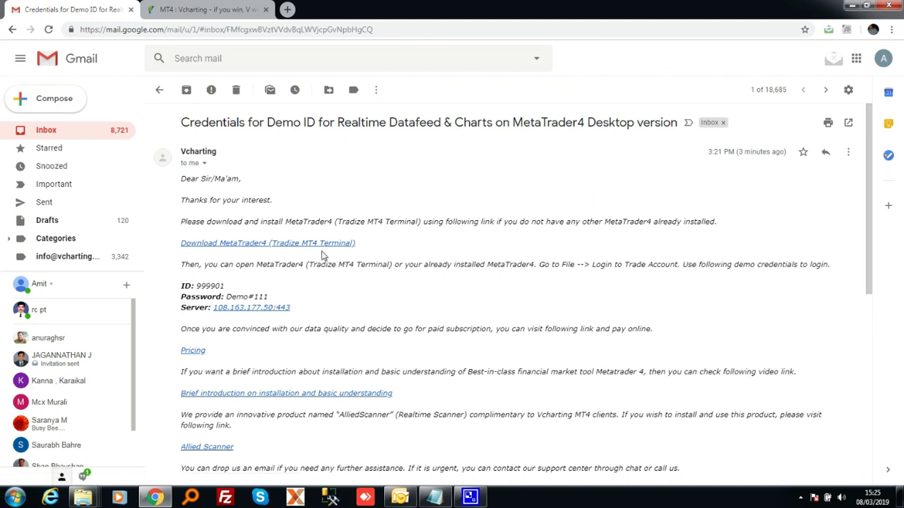
left_click(316, 245)
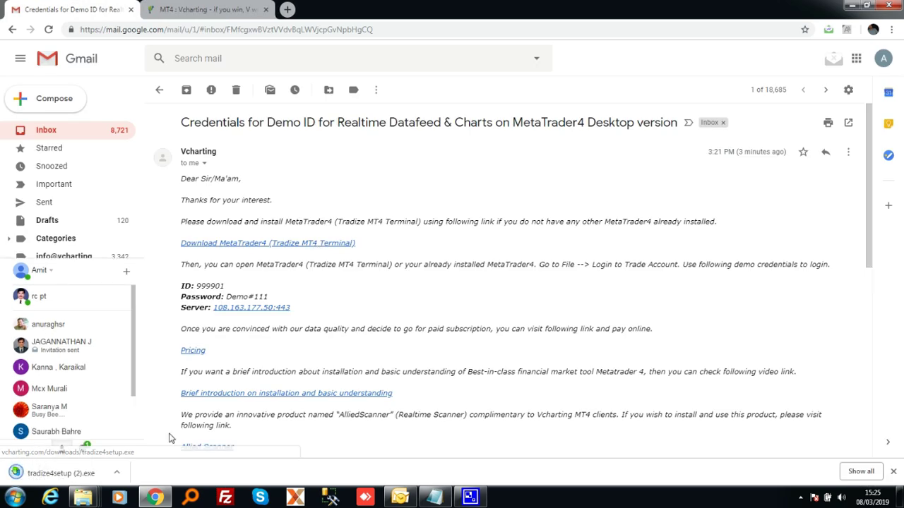
Launch the downloaded tradize4setup (2).exe installer and allow it to run
left_click_drag(29, 477, 75, 478)
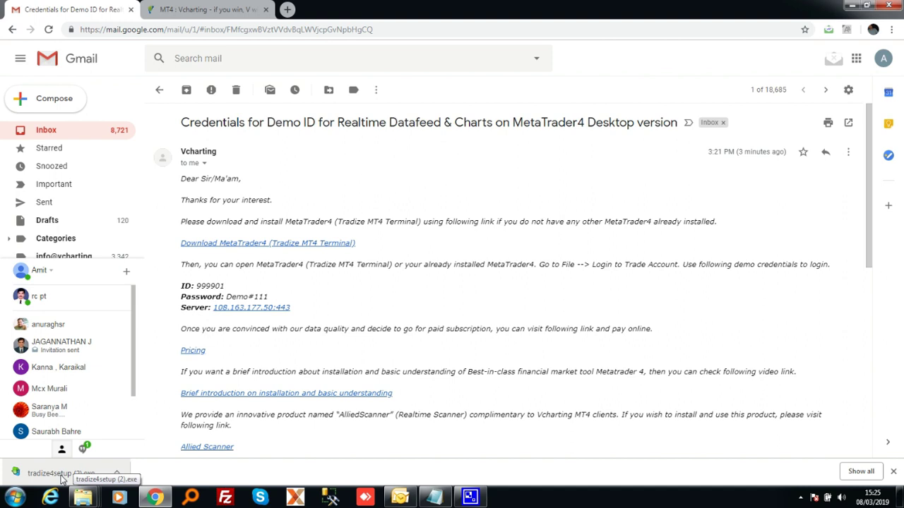
left_click(62, 477)
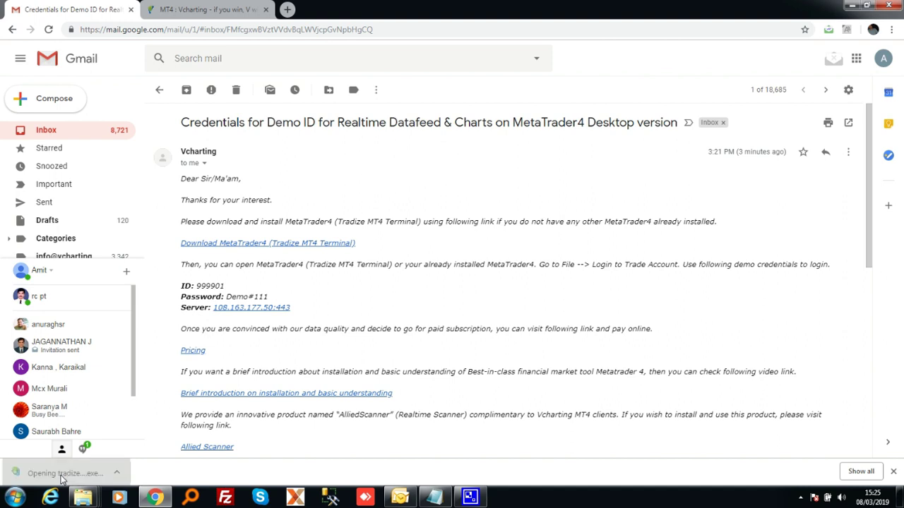
left_click(483, 257)
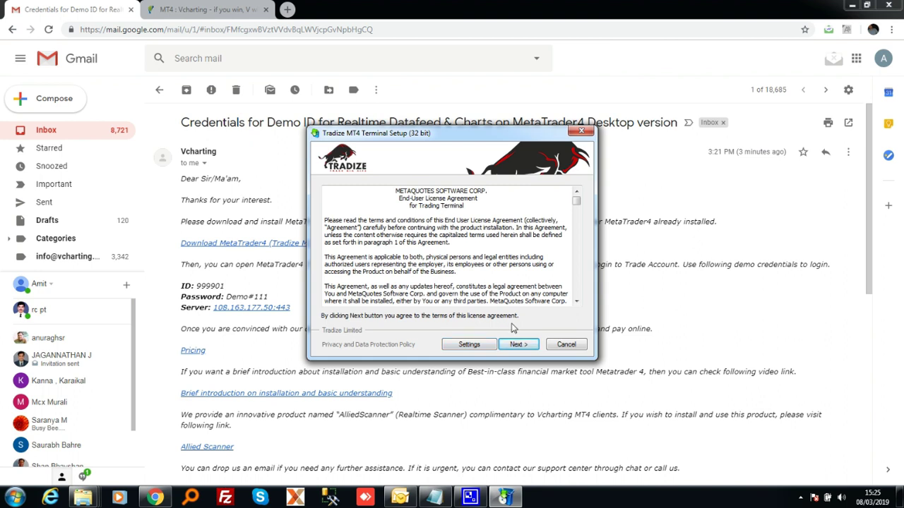
Accept the license, review the installation folder settings, install, and finish the setup
left_click(475, 345)
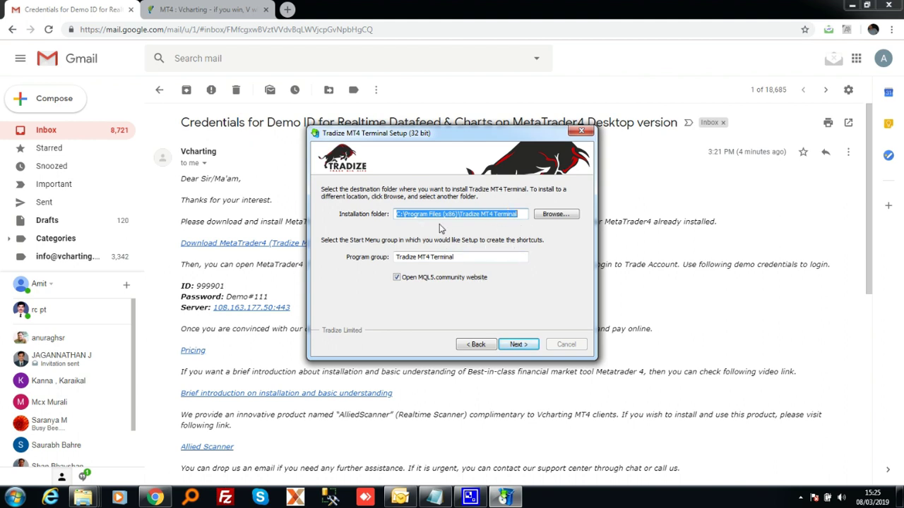
left_click(486, 344)
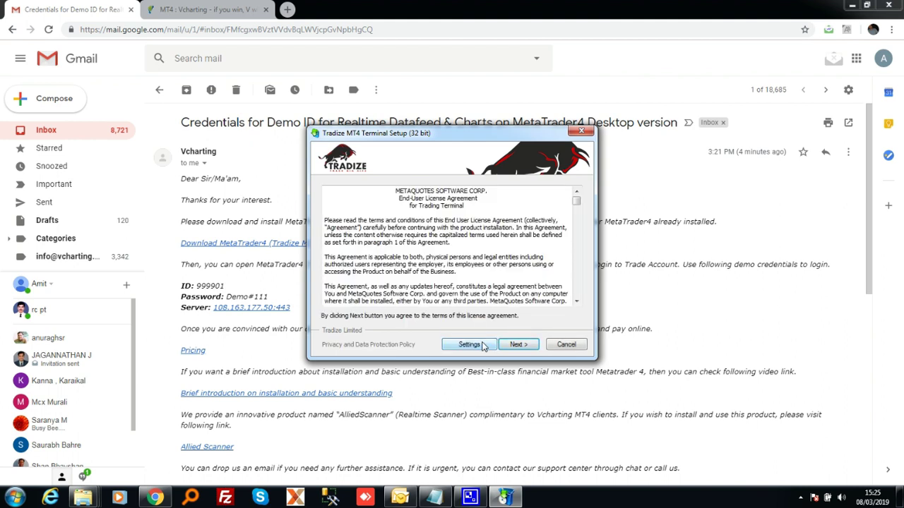
left_click(483, 344)
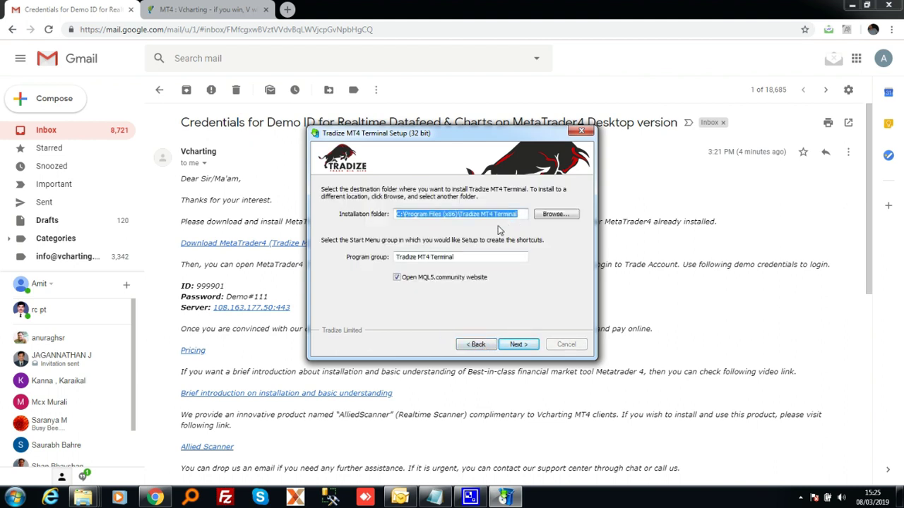
left_click(485, 347)
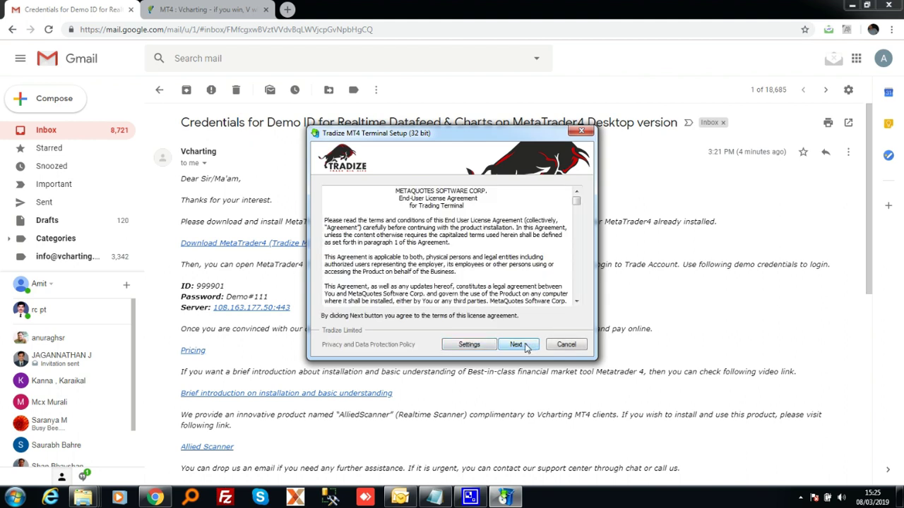
left_click(516, 344)
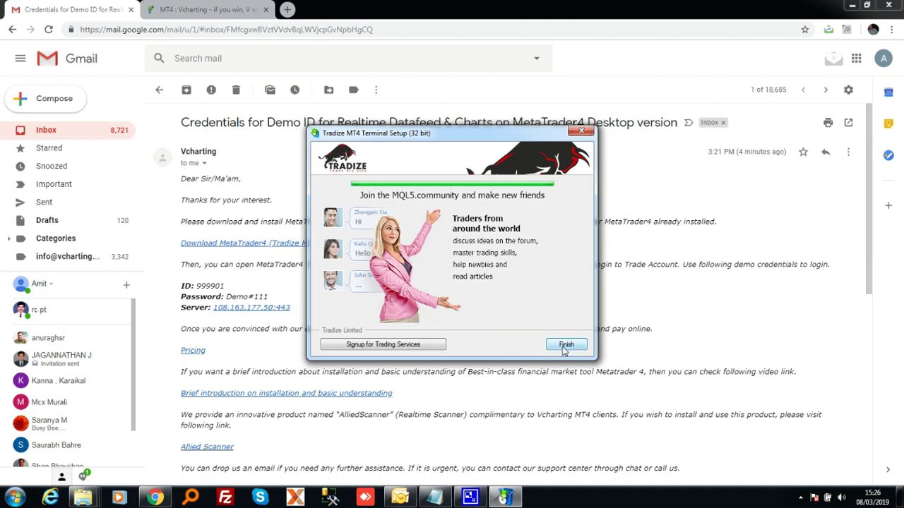
left_click(566, 345)
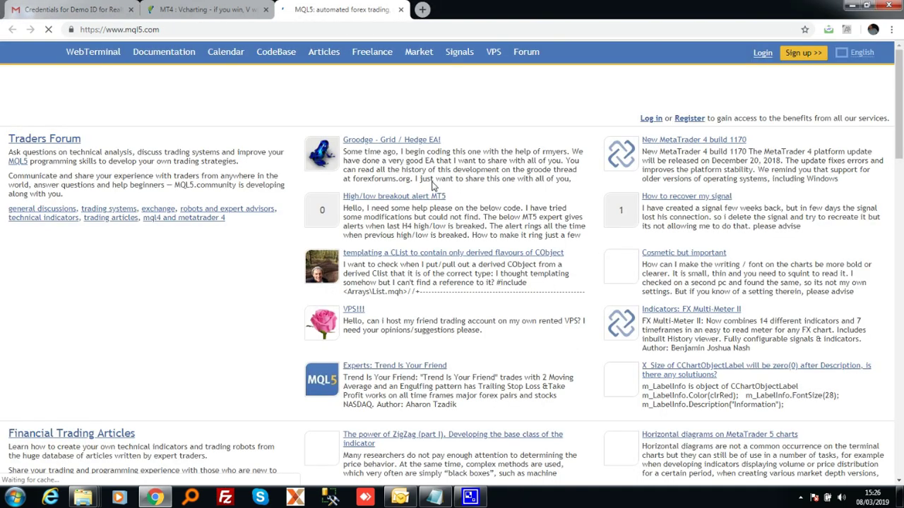
Minimize Chrome to bring Tradize MT4 Terminal's Open an Account dialog to the front
left_click(852, 10)
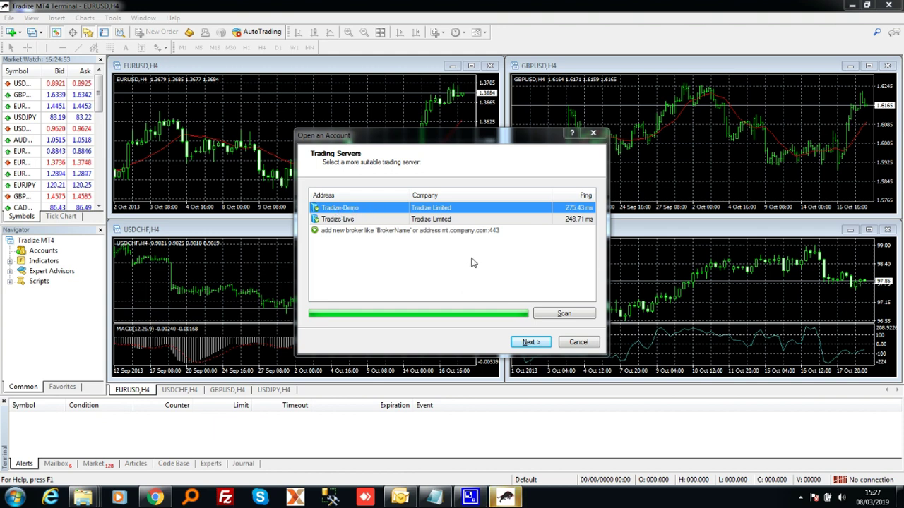
Keep the Tradize-Demo server, choose Existing trade account, and focus the Login field
left_click(531, 343)
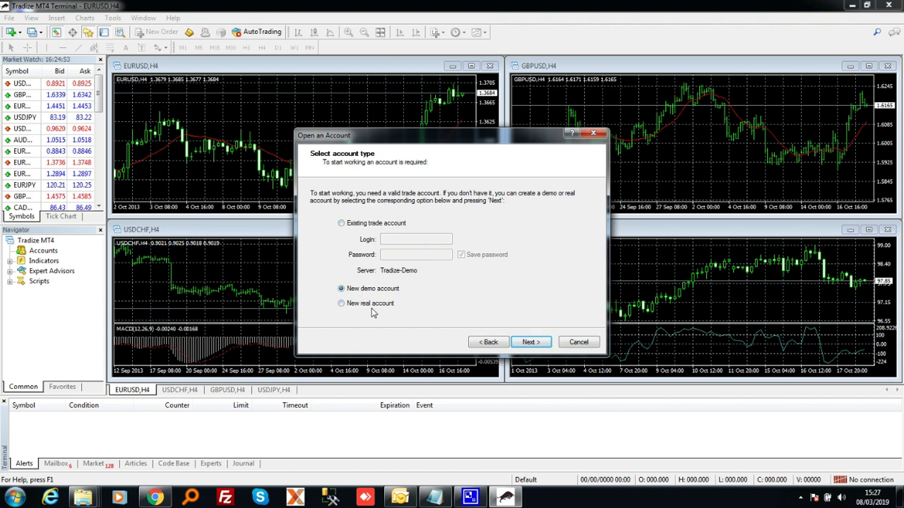
left_click(367, 224)
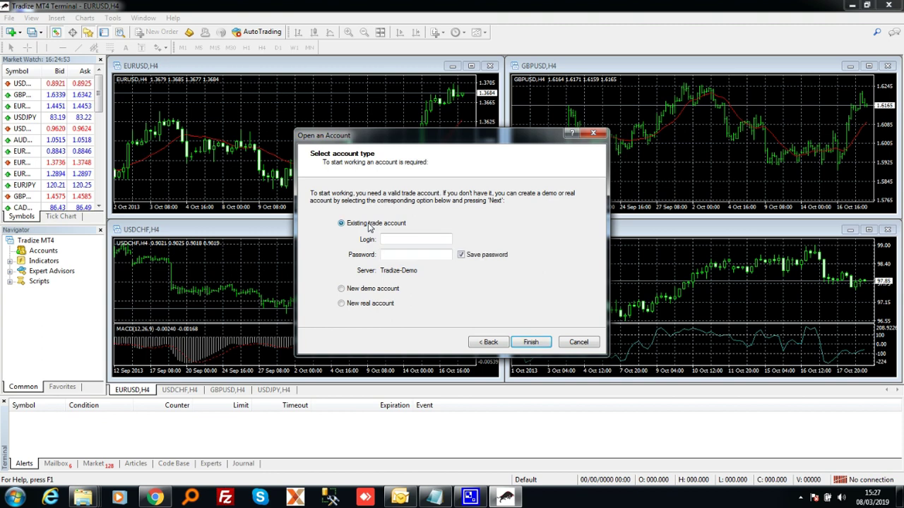
left_click(416, 240)
left_click(155, 497)
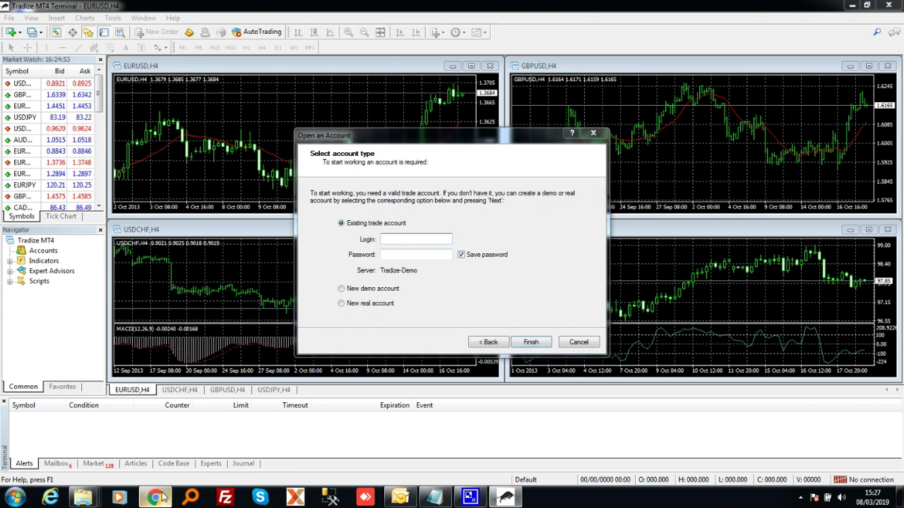
Copy the demo account ID from the credentials email and paste it into the Login field
left_click(83, 9)
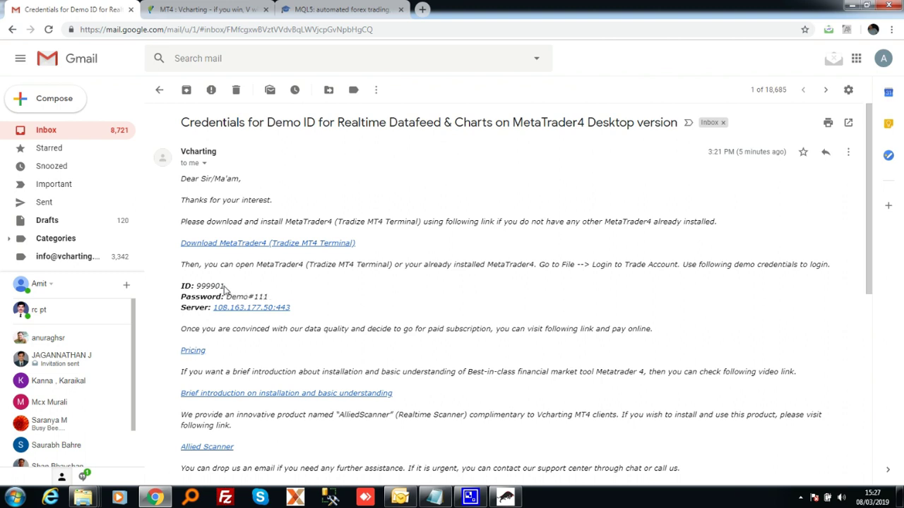
left_click_drag(224, 286, 198, 291)
key("ctrl+c")
left_click(504, 498)
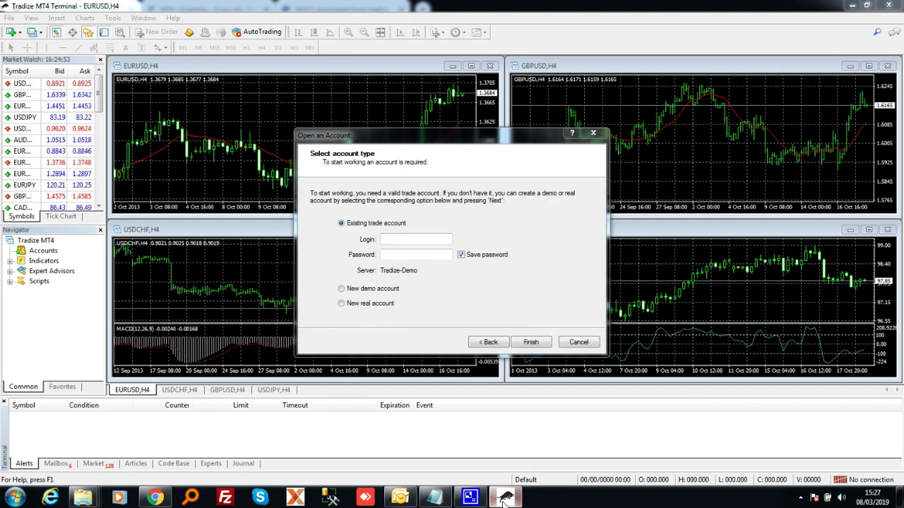
left_click(155, 498)
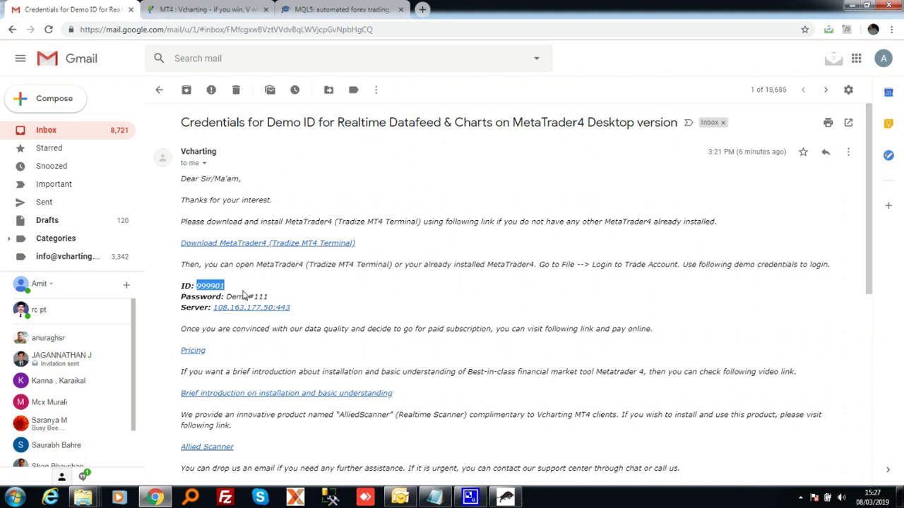
left_click(505, 498)
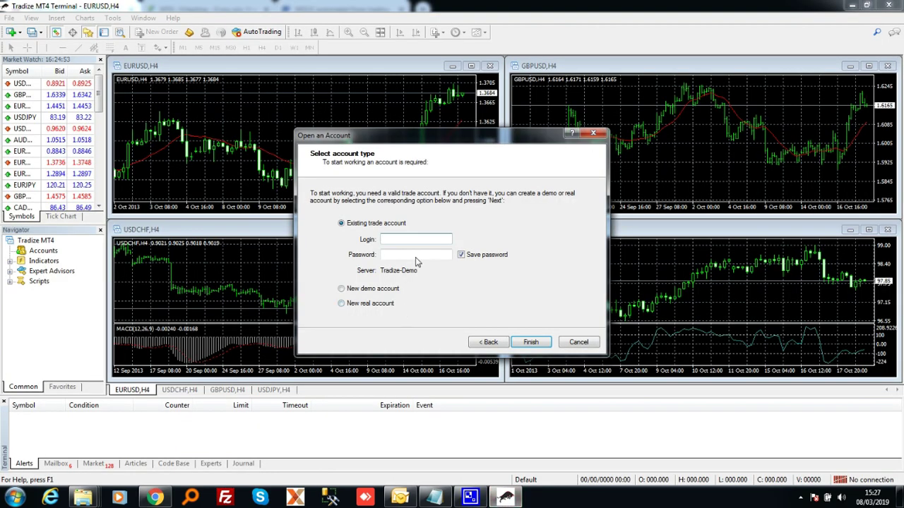
key("ctrl+v")
Copy the account password from the email, paste it into Password, and finish logging in
left_click(156, 498)
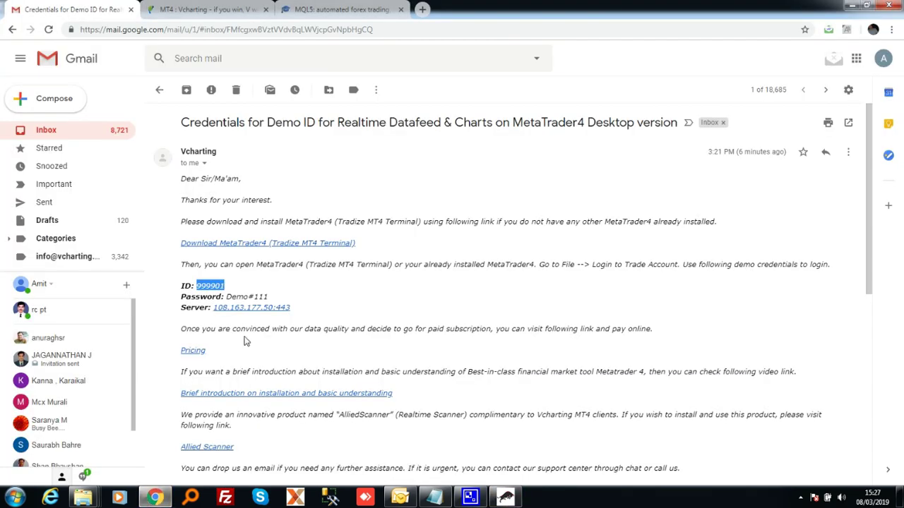
left_click_drag(270, 302, 228, 300)
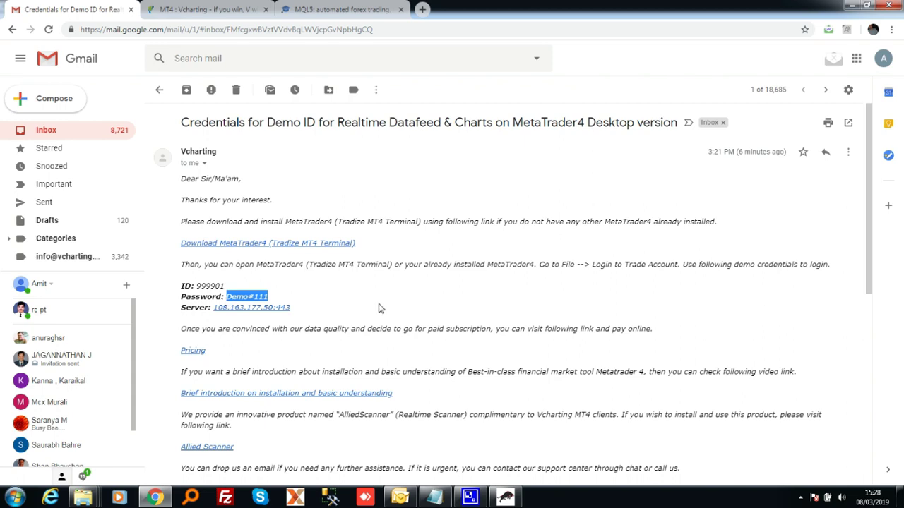
left_click(505, 498)
left_click(405, 254)
key("ctrl+v")
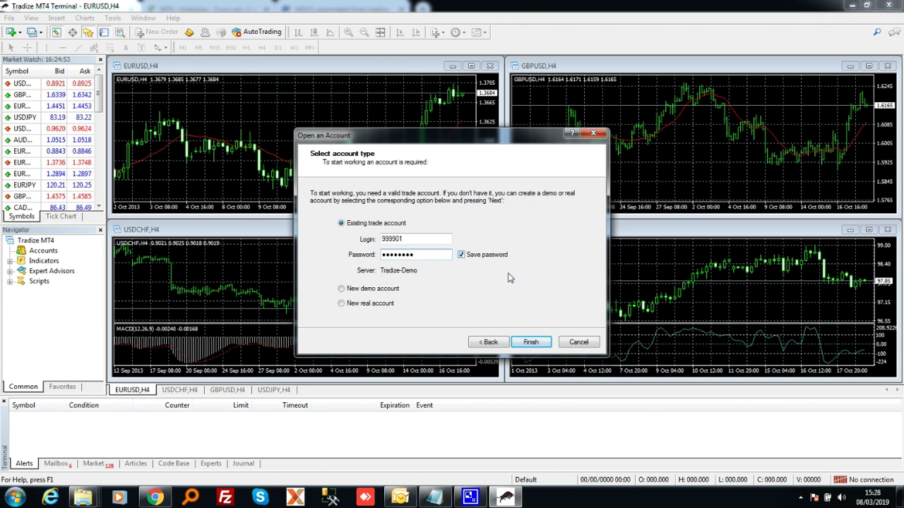
left_click(536, 345)
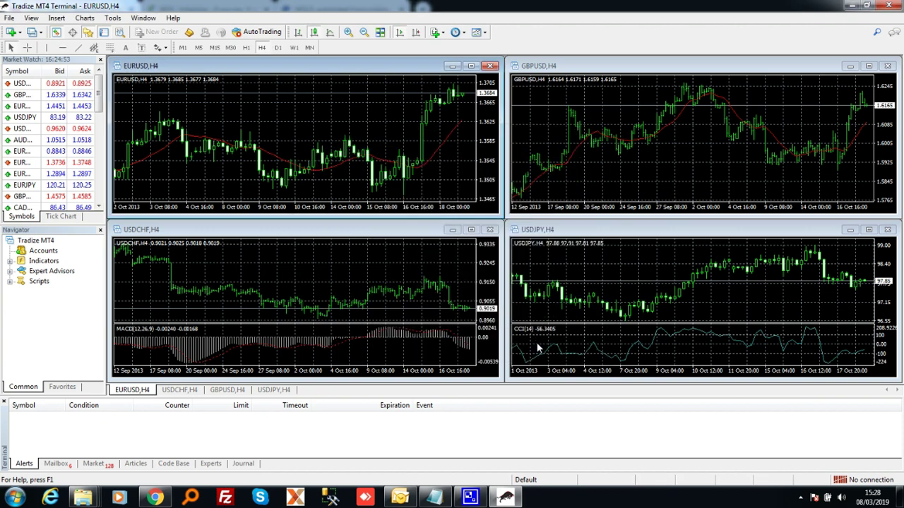